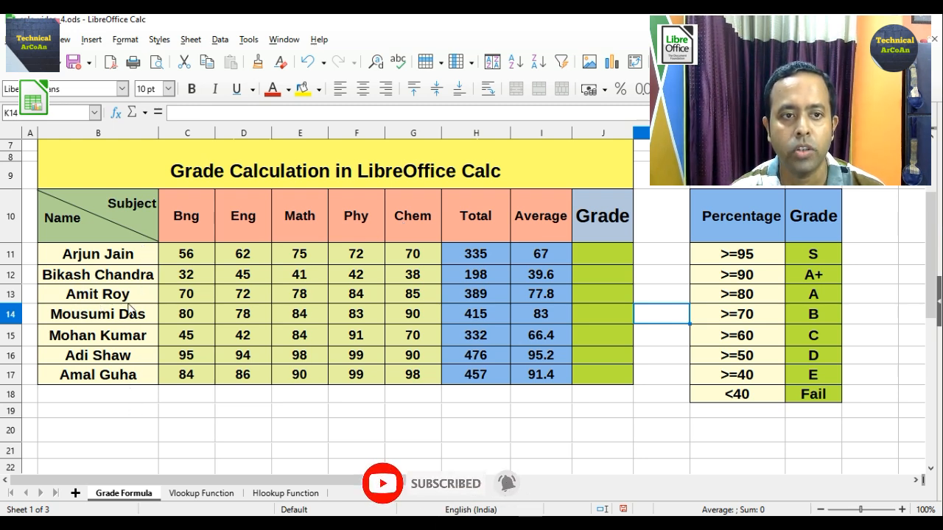
- Begin a formula in J11 with an IF test that returns "S" when the average in I11 is >=95
left_click(477, 257)
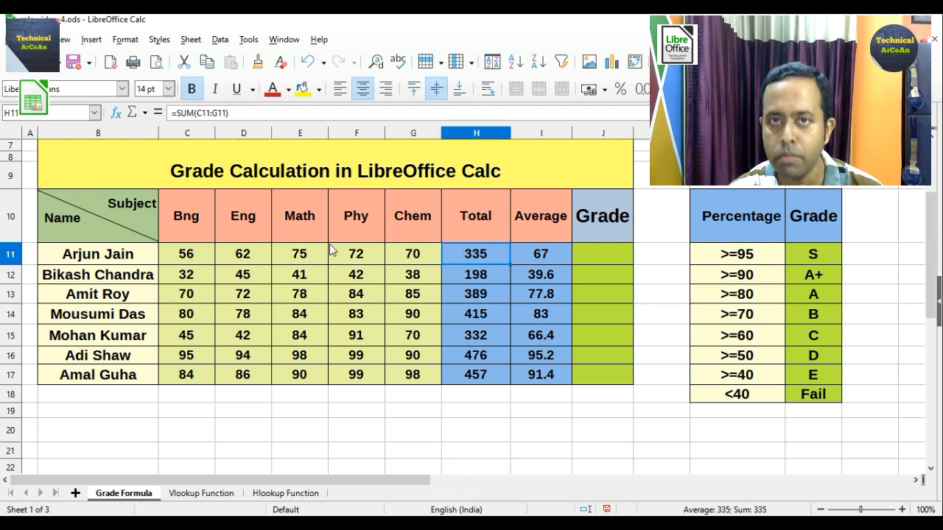
left_click(535, 254)
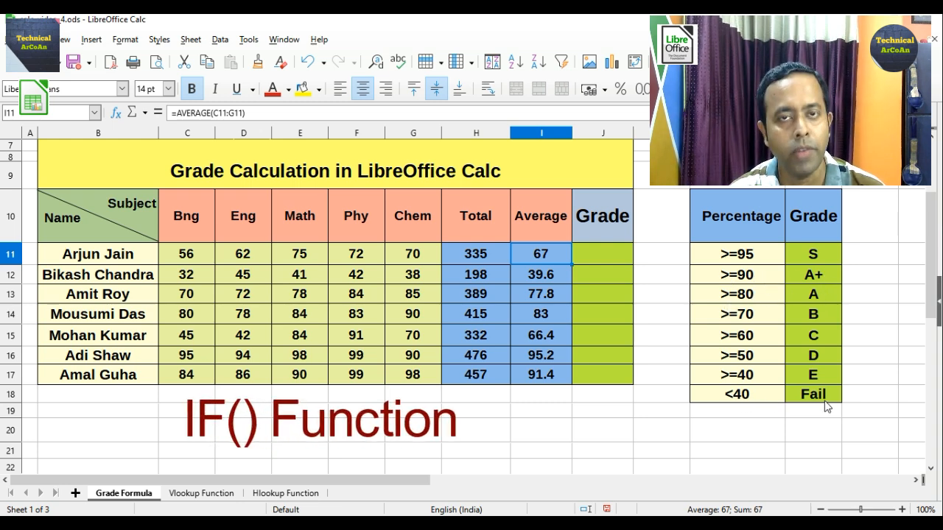
left_click(612, 252)
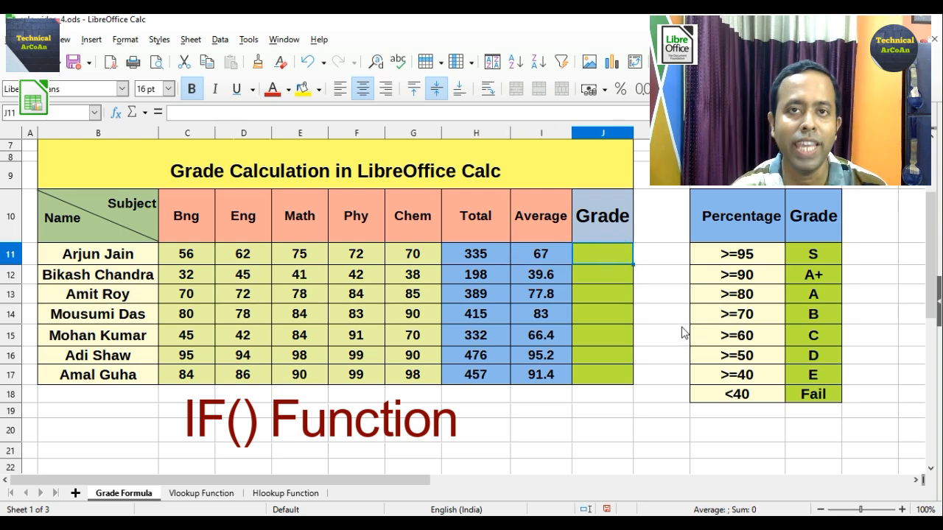
type("=")
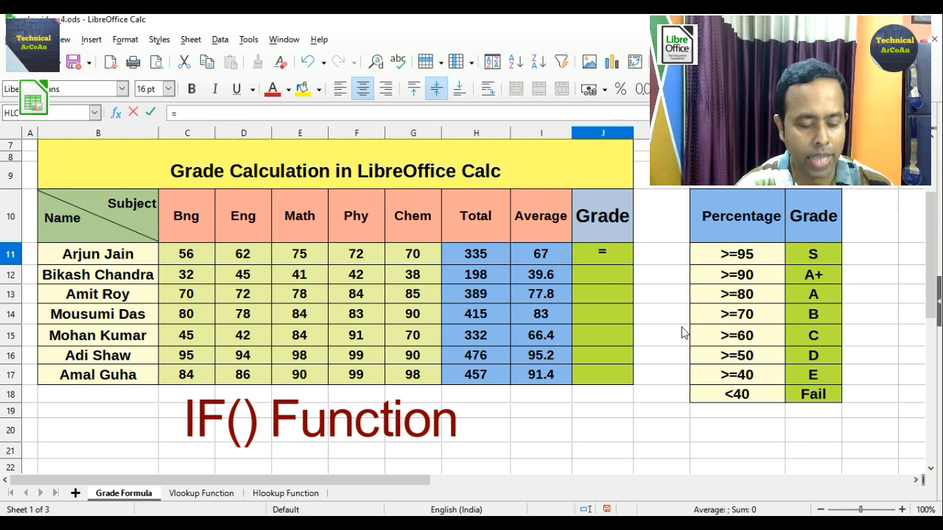
type("IF(")
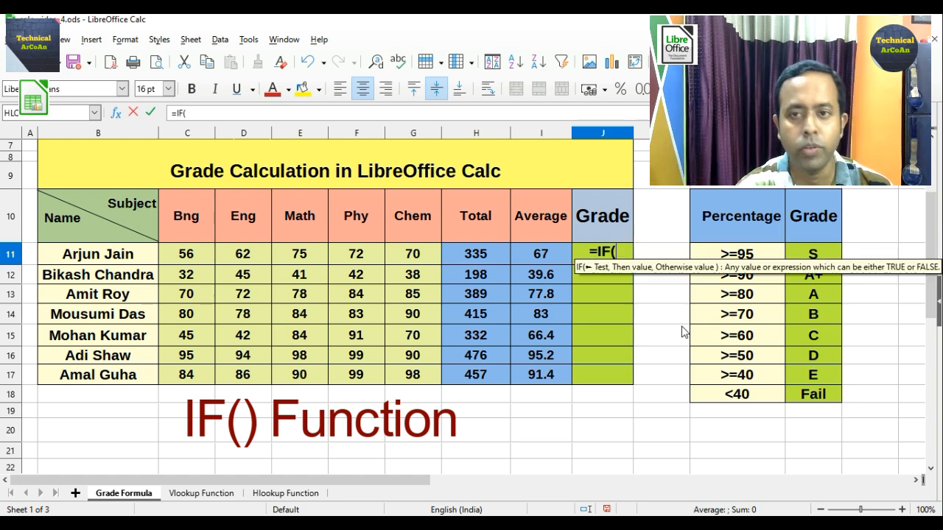
left_click(540, 254)
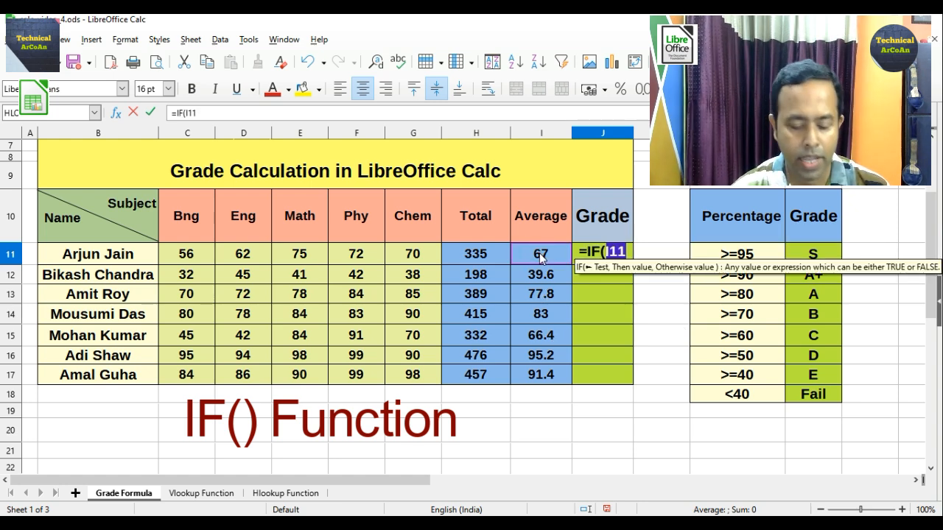
type(">=")
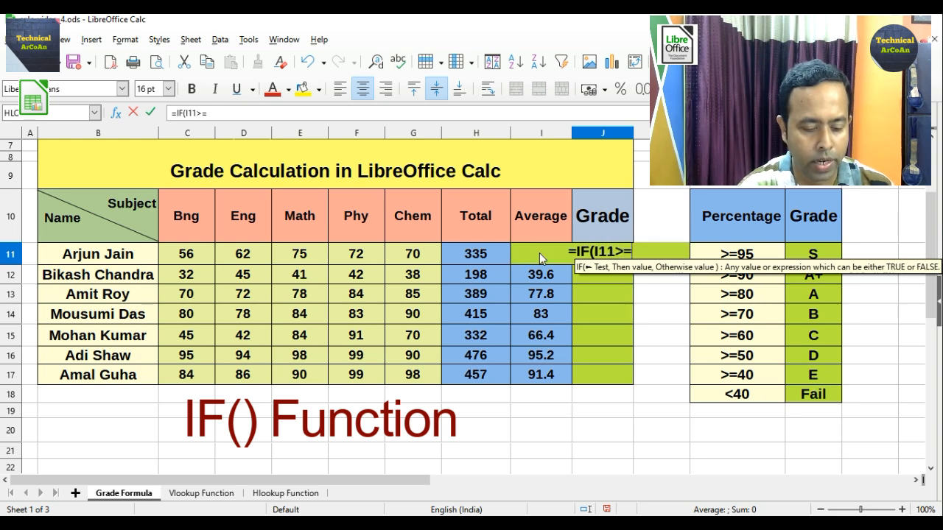
type("95,")
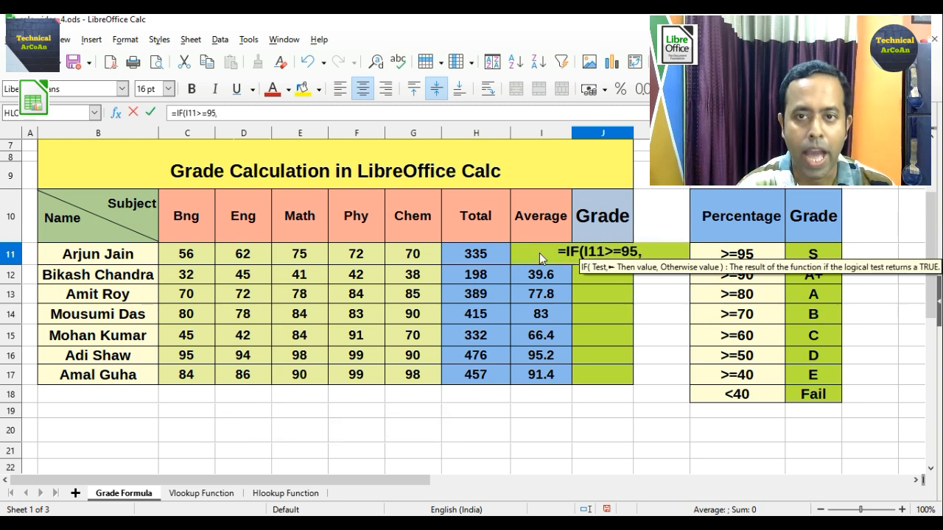
type("\"S\"")
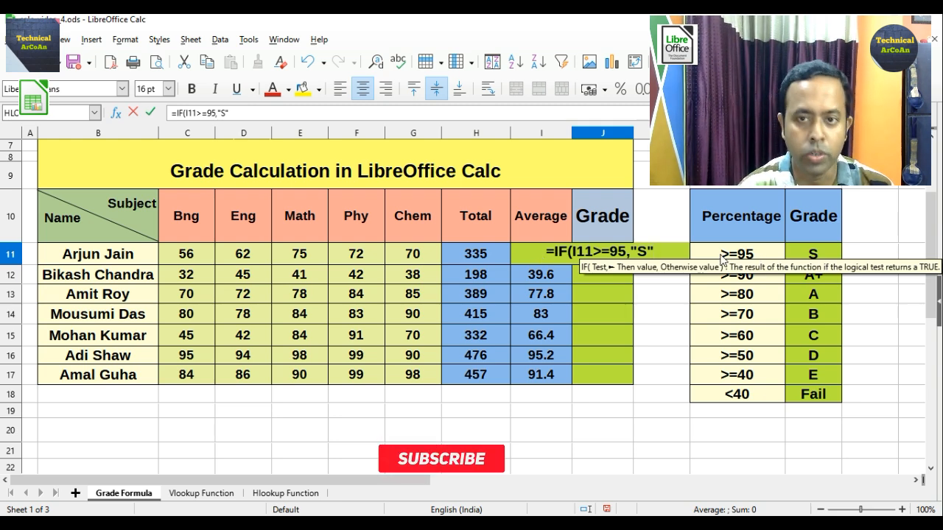
- Nest an IF in the J11 formula returning "A+" when I11>=90, and open another IF as its otherwise value
type(",IF(")
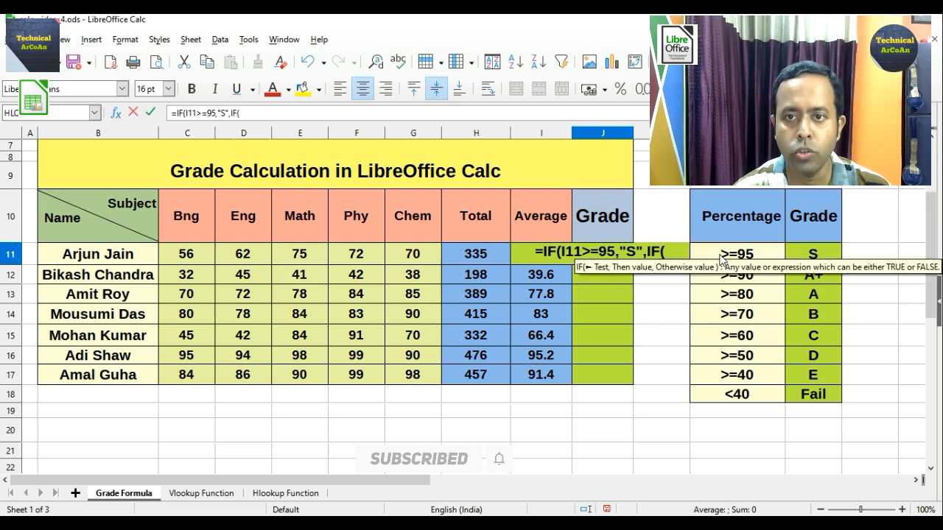
type("I")
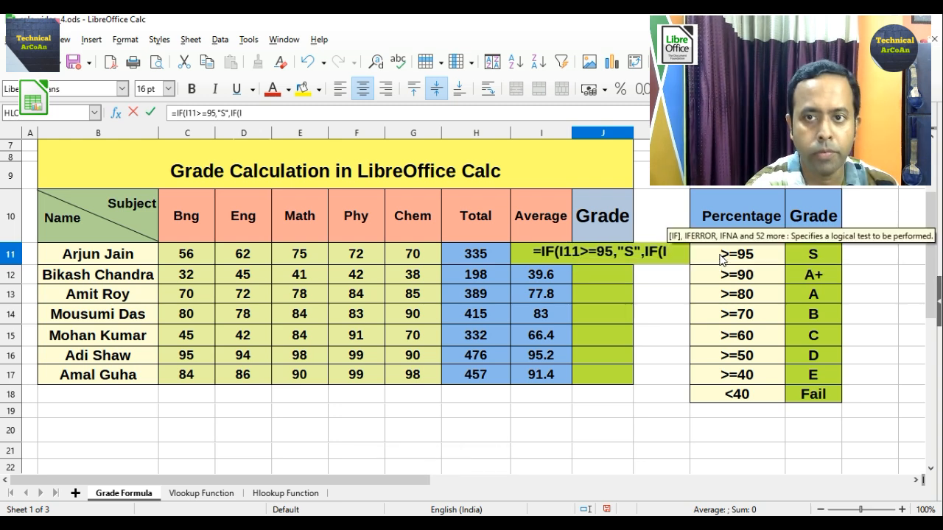
type("11>")
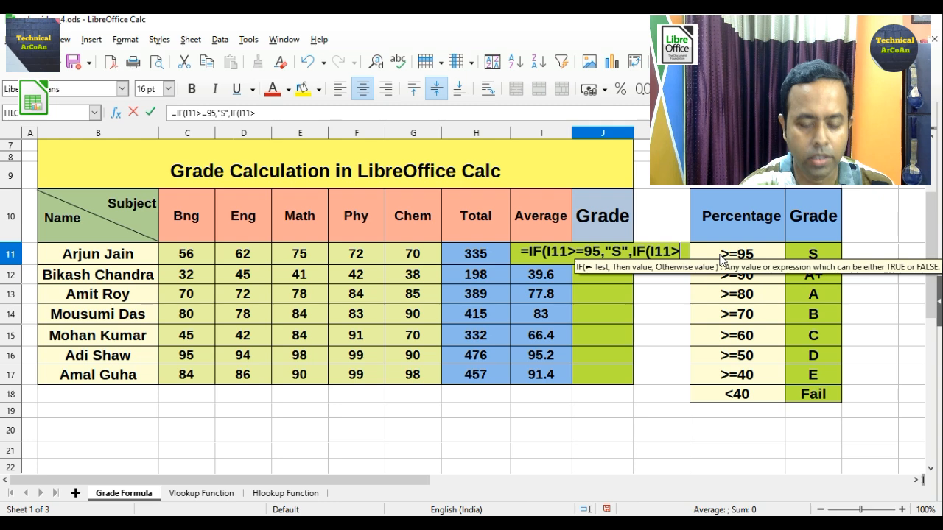
type("=90")
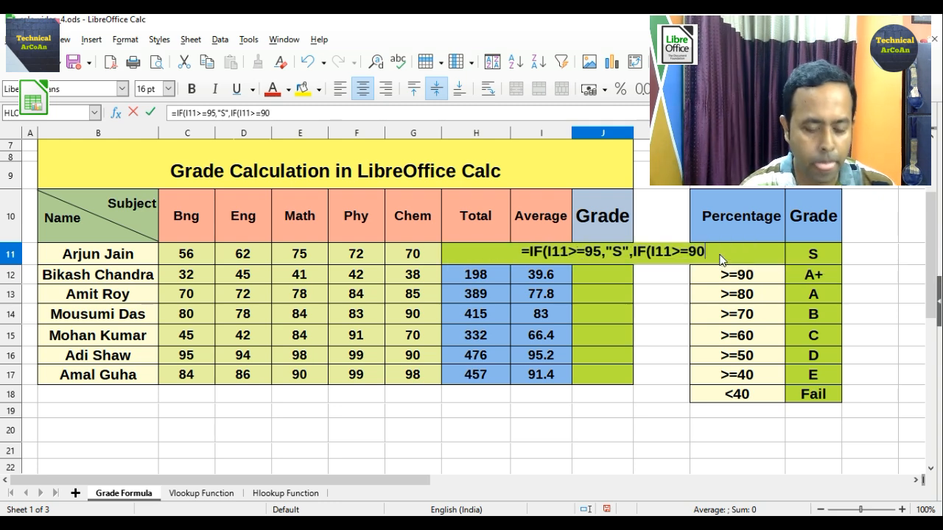
type(",\"")
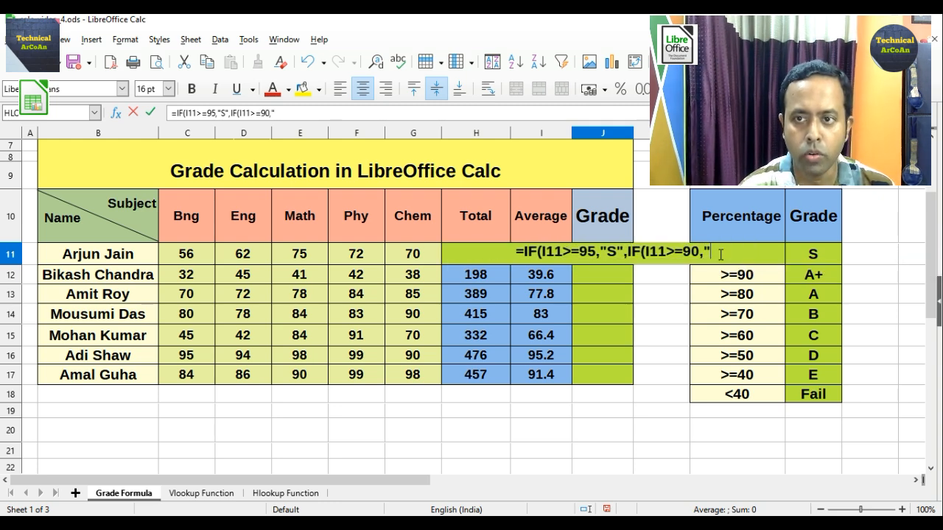
type("A+")
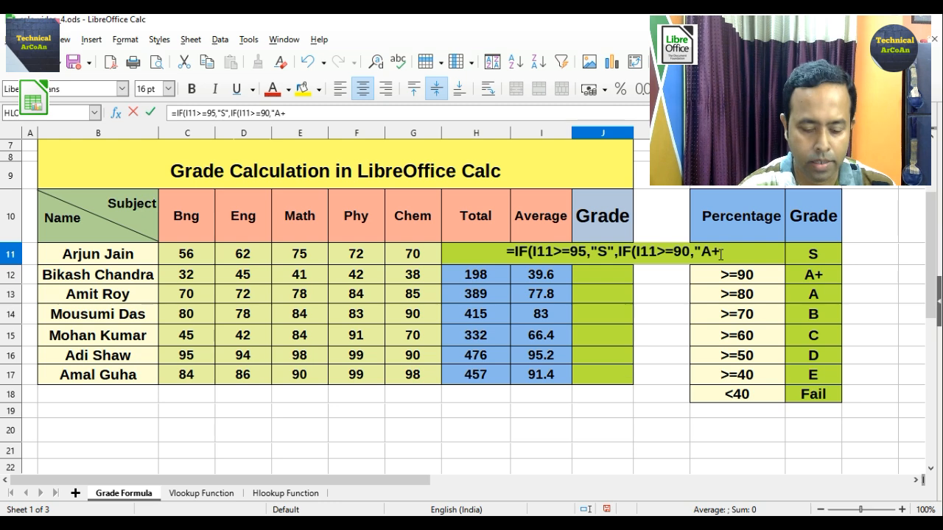
type("\",IF(")
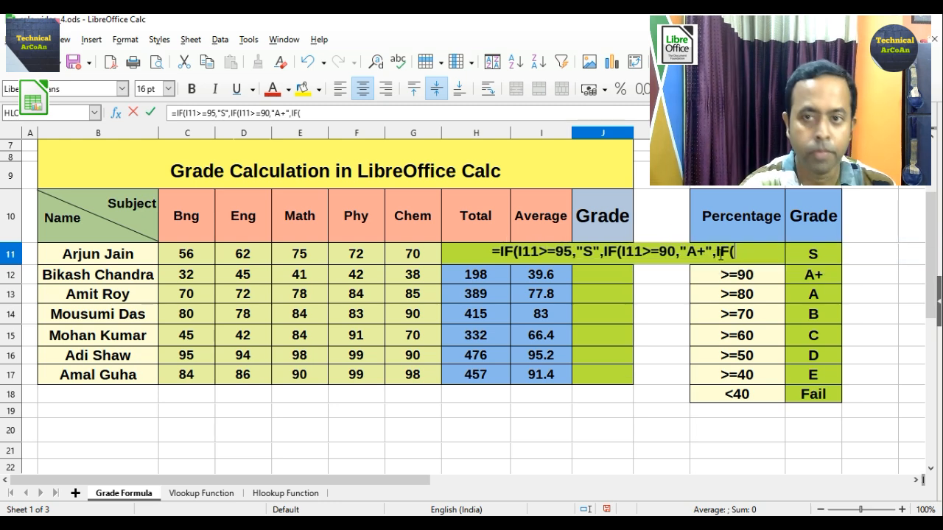
- Continue the nested IF formula in J11 so that I11>=80 returns "A" and I11>=70 returns "B"
type("I")
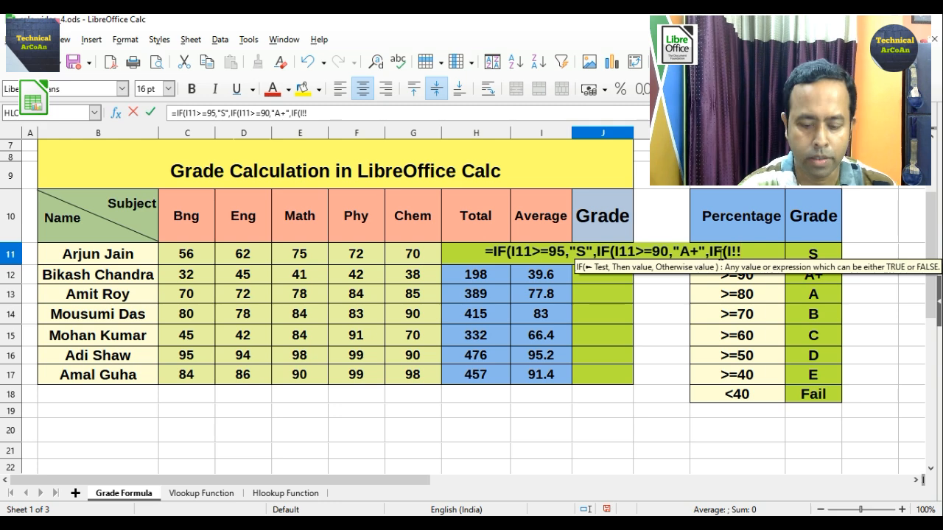
type("11")
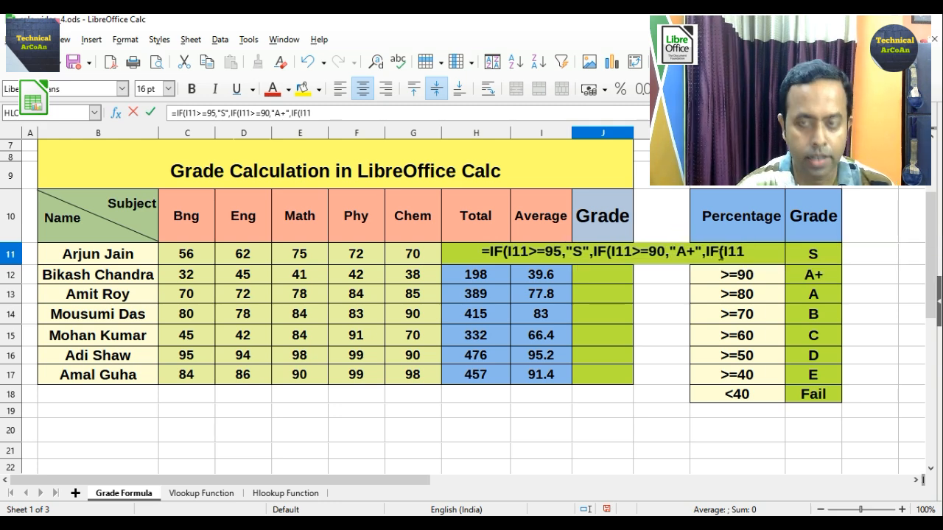
type(">=80,")
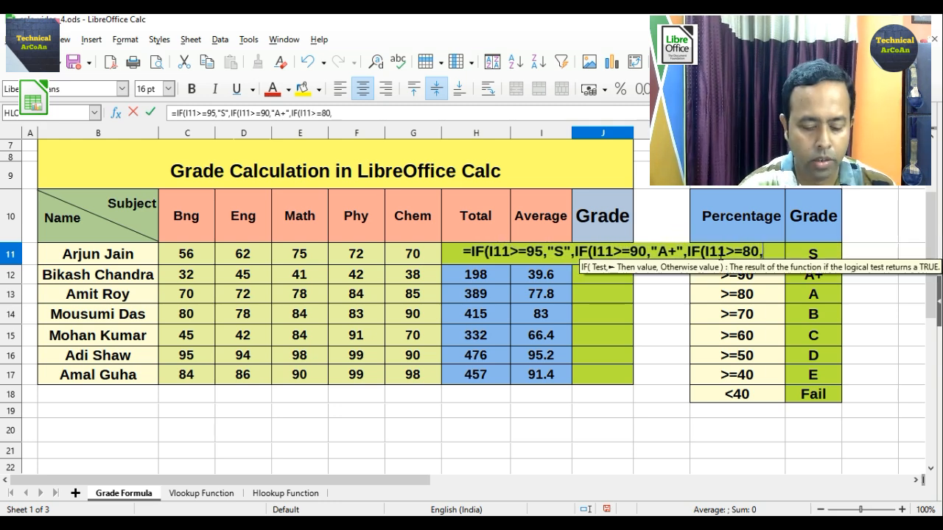
type("\"A")
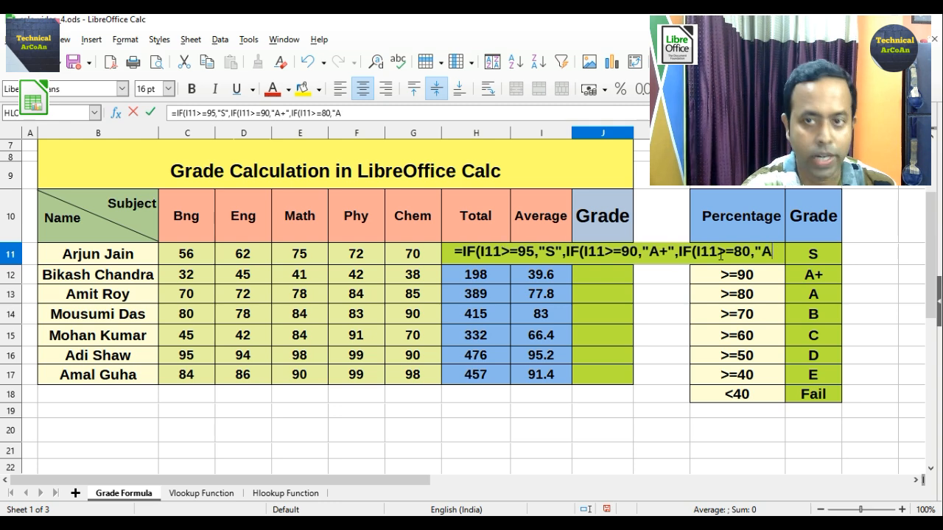
type("\",IF(")
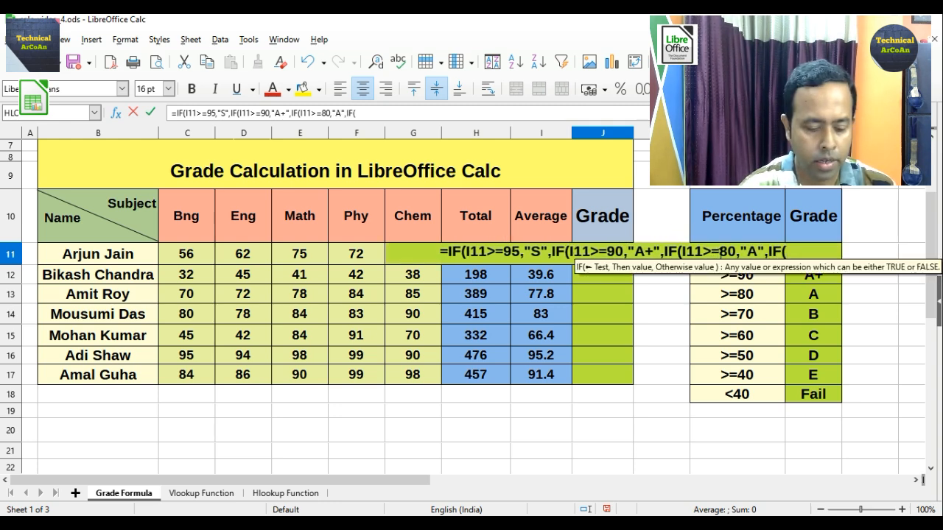
type("I11>")
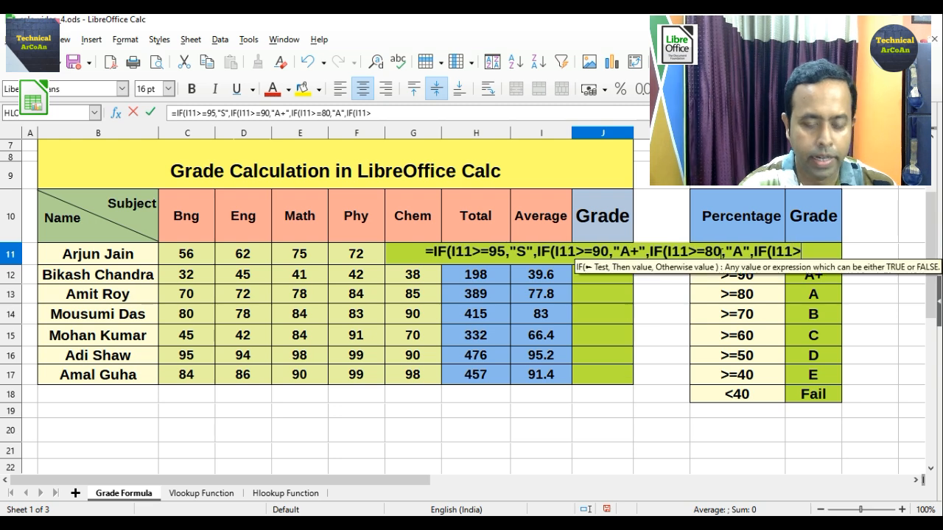
type("=70,\"")
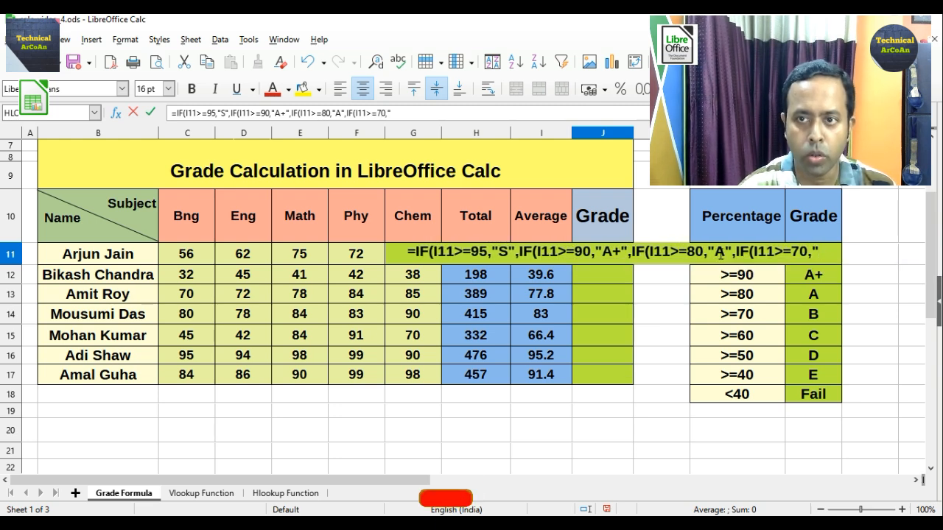
type("B\"")
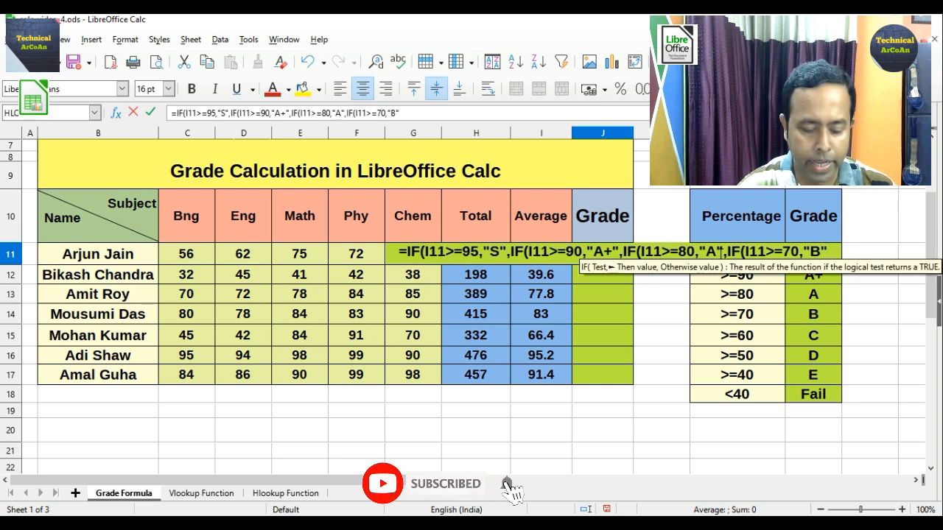
- Add a nested IF to the J11 formula that returns "C" when I11>=60
type(",IF(")
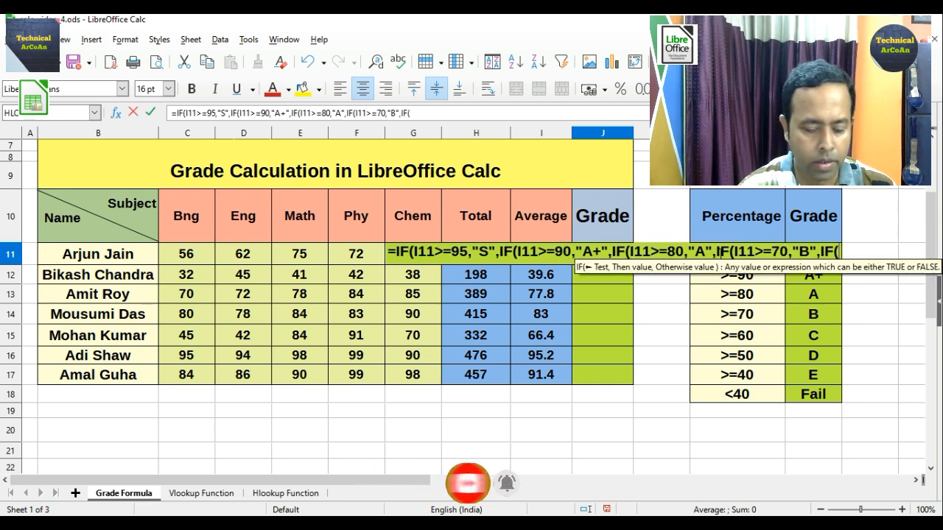
type("I11")
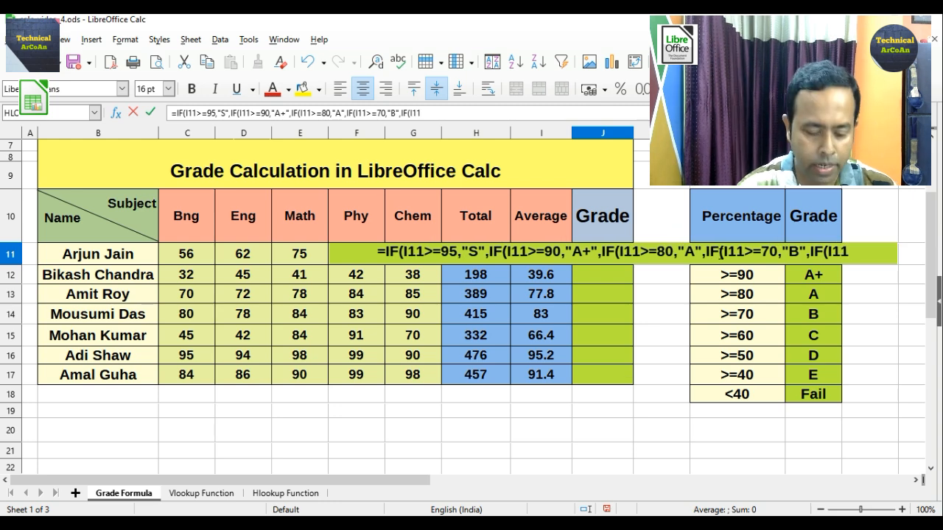
type(">=")
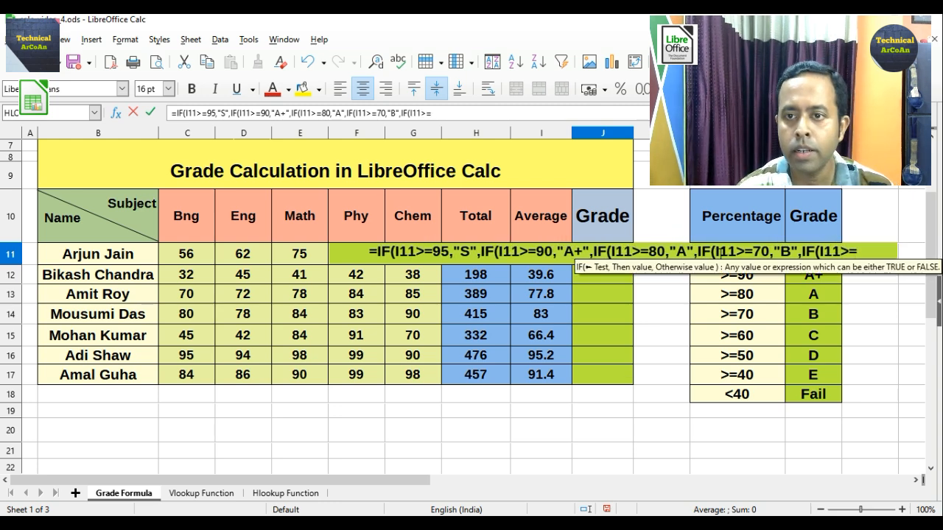
type("60,\"")
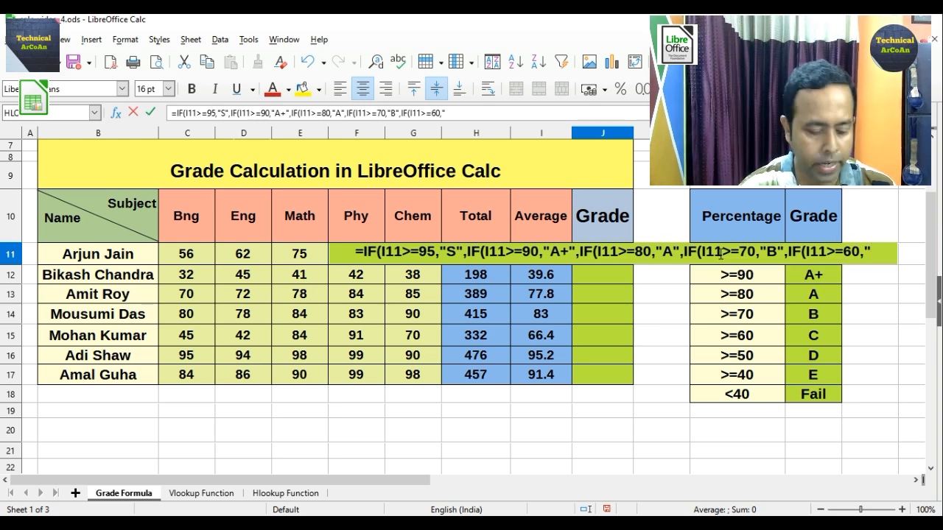
type("C\",")
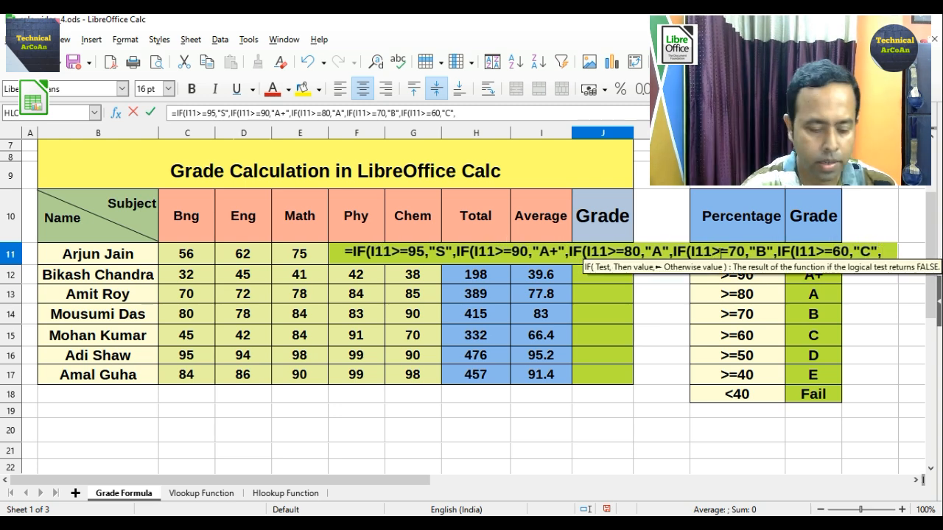
- Add a nested IF to the J11 formula that returns "D" when I11>=50
type("IF(")
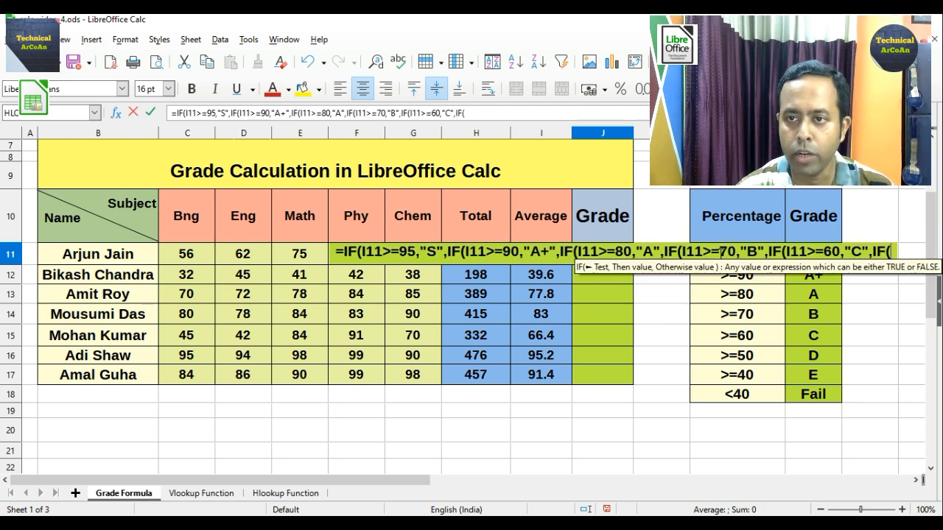
type("I11>=")
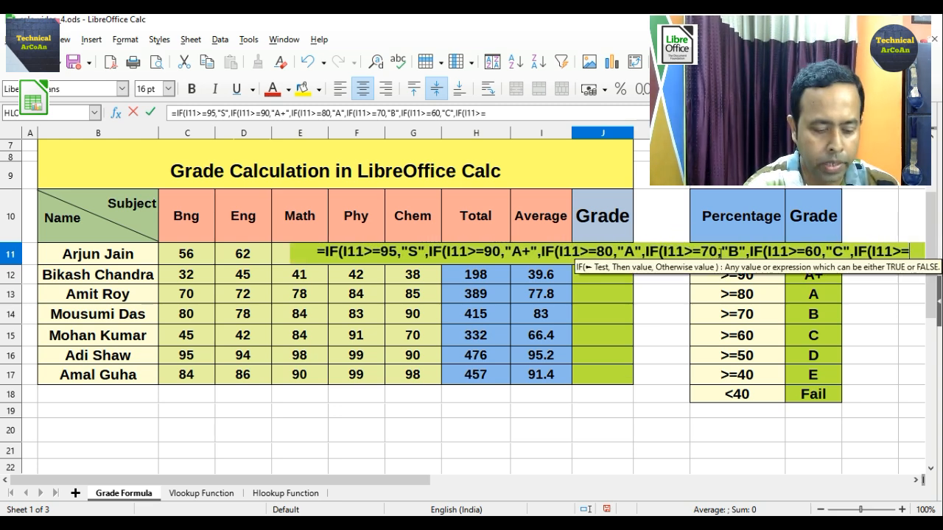
type("50,\"")
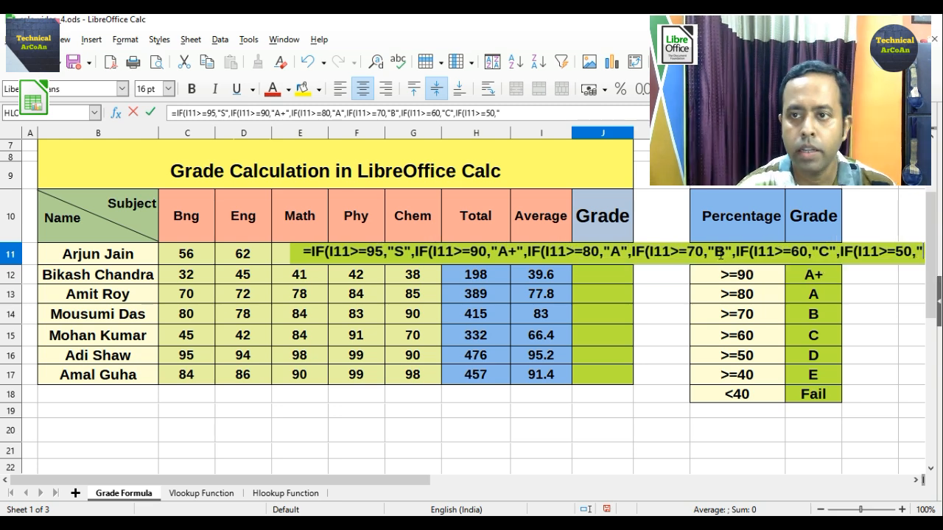
type("D")
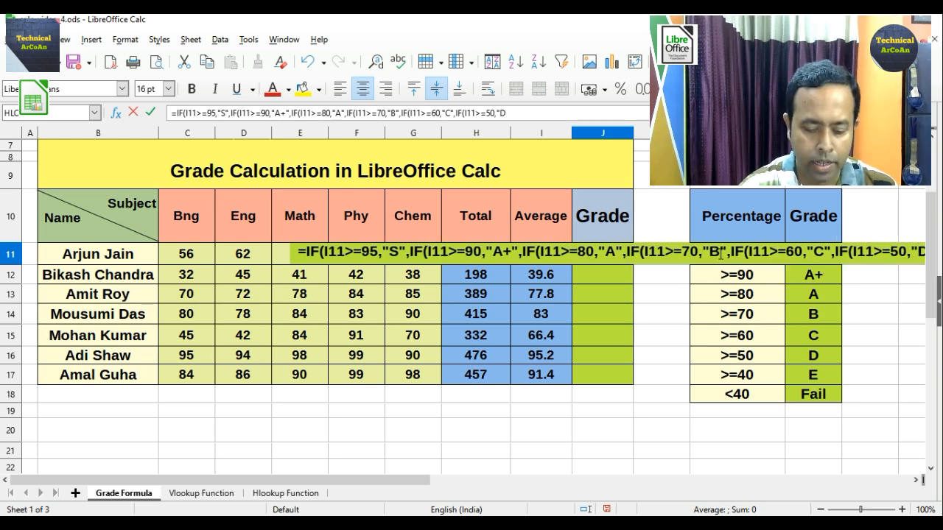
type("\"")
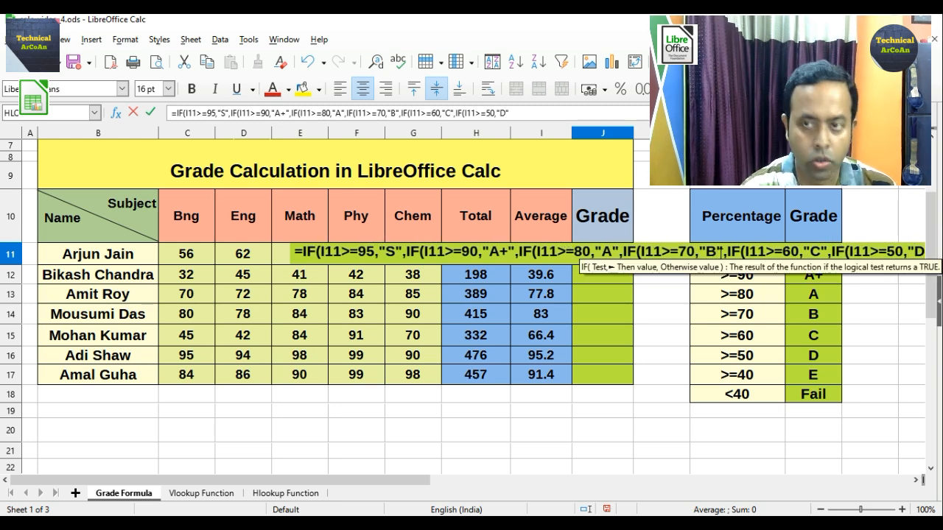
- Nest one more IF in the J11 formula that returns "E" when I11>=40
type(",IF(")
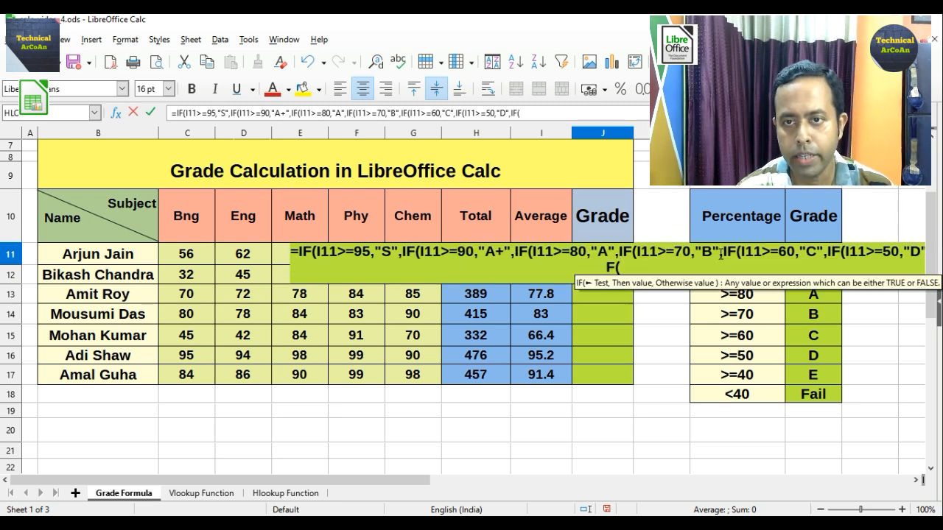
type("I11>=")
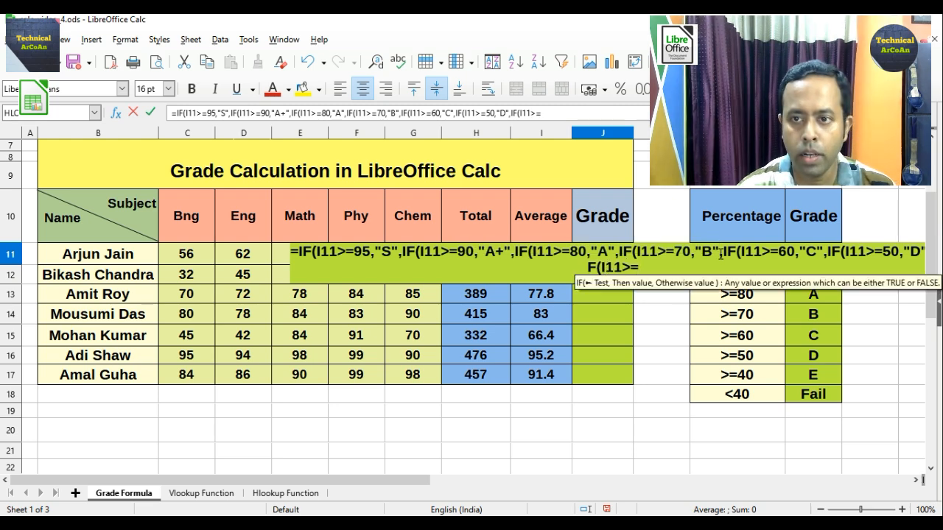
type("40")
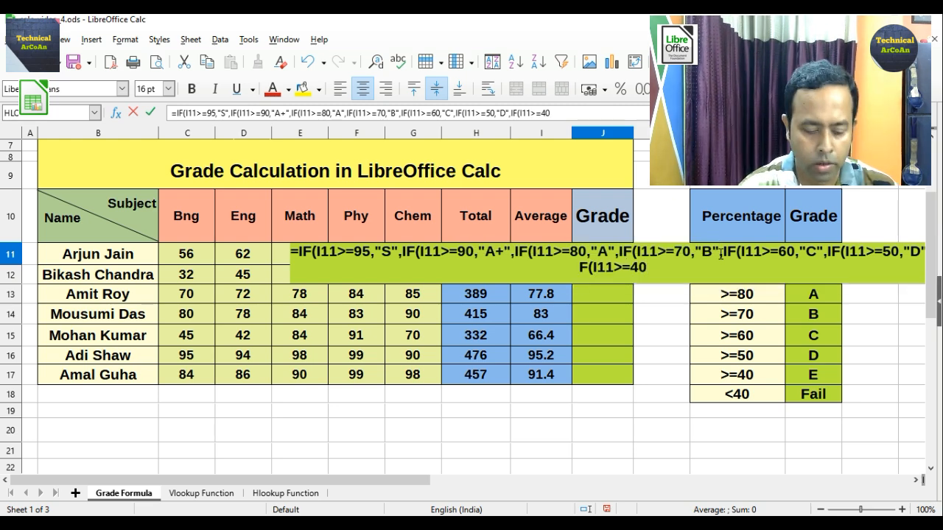
type(",\"E")
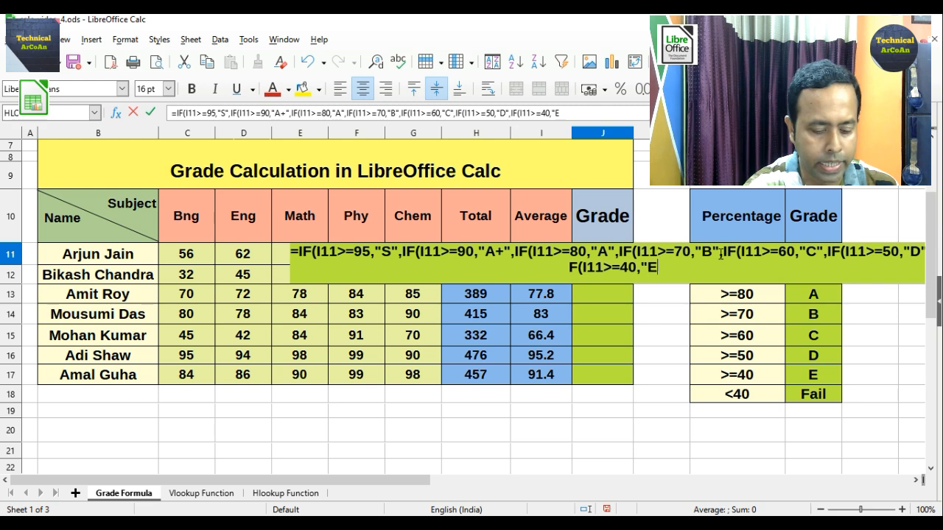
type("\",")
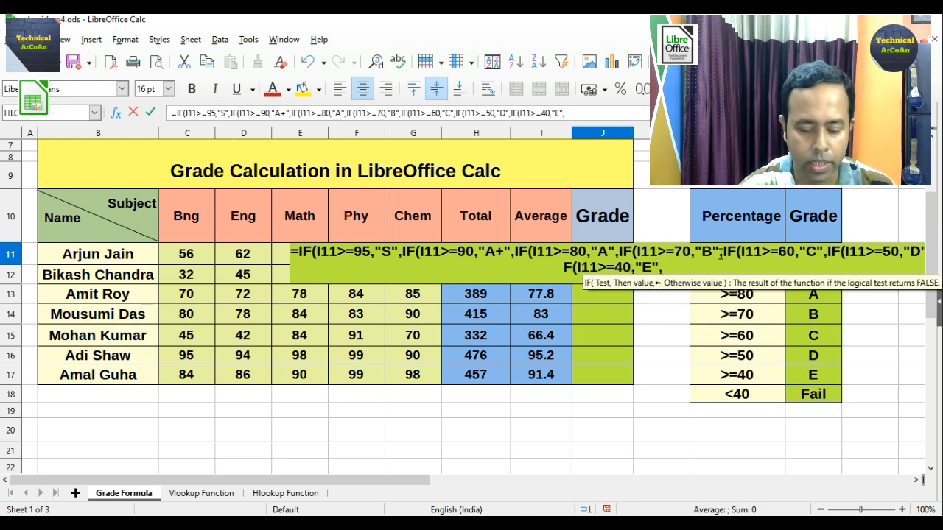
- Finish the J11 formula with "Fail" as the last otherwise value, close all seven IF parentheses and enter it
type("\"Fail\"")
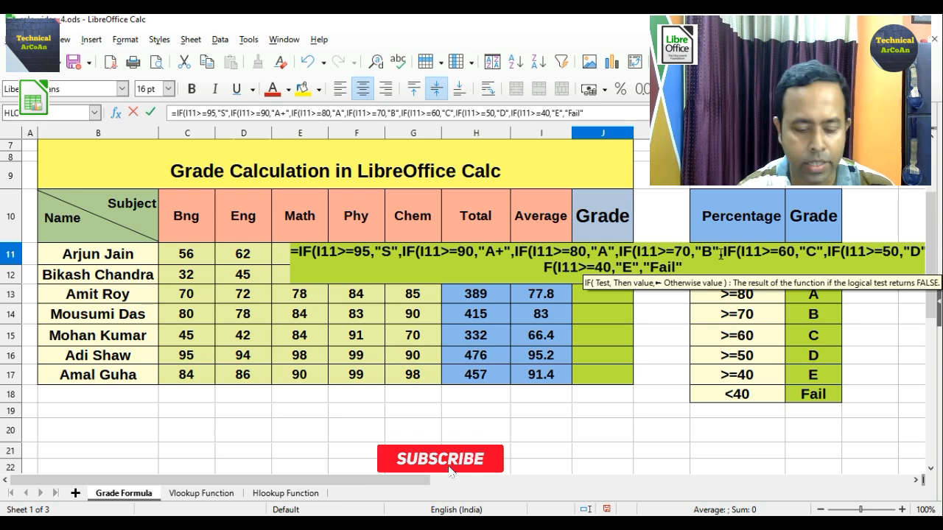
type(")")
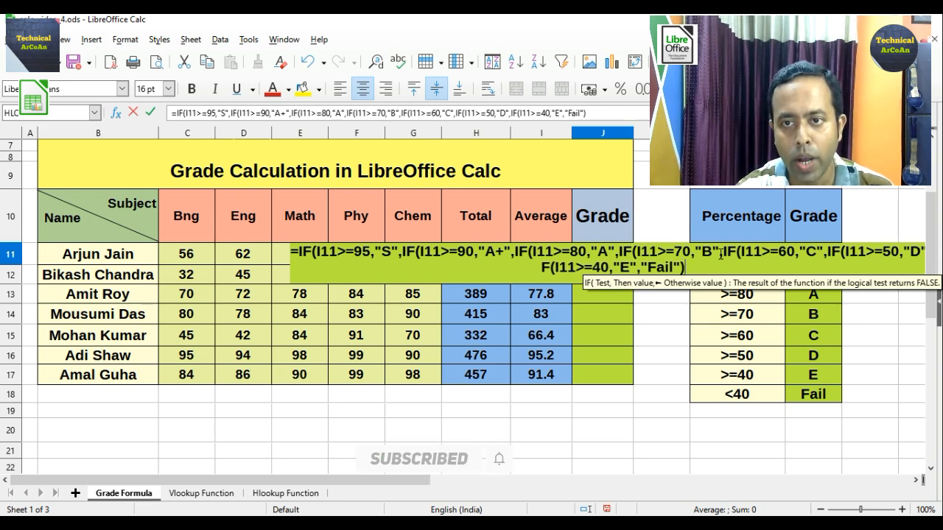
type("))")
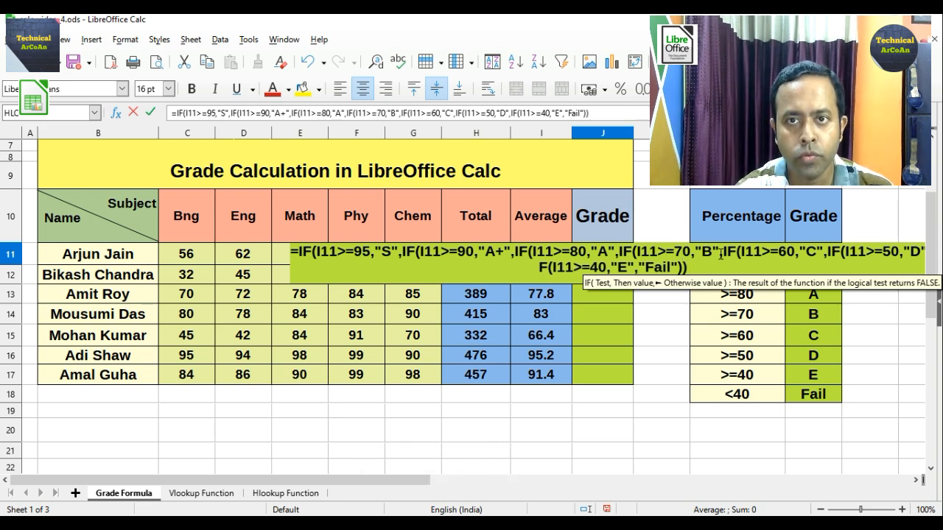
type(")))")
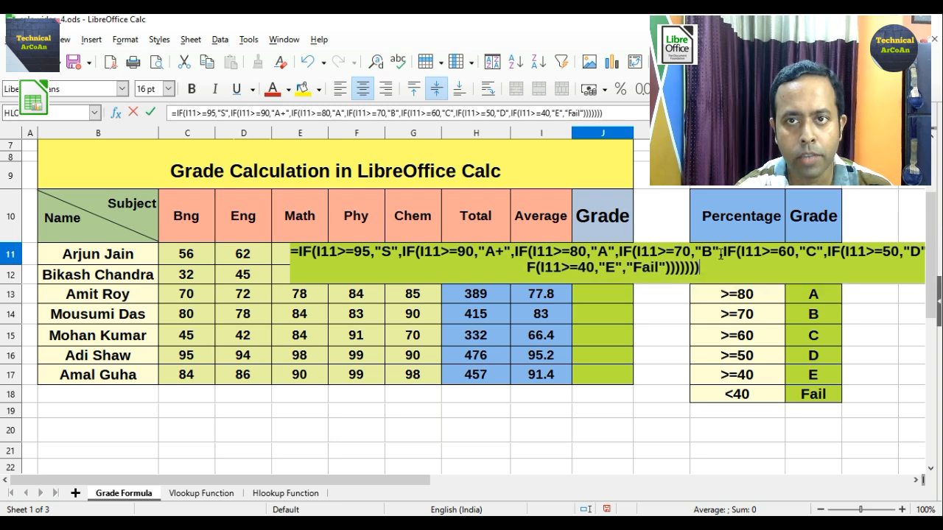
key("Return")
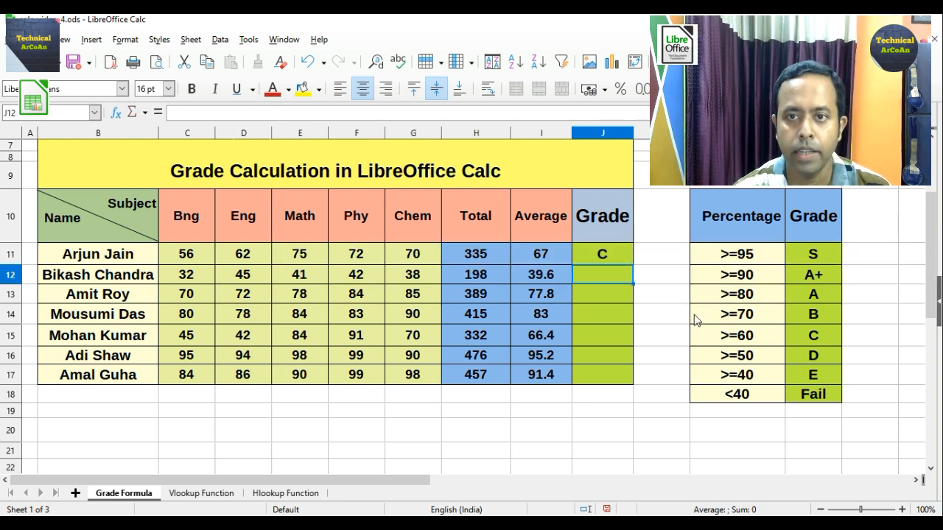
- Fill the grade formula from J11 down through J17 for the remaining students
left_click(621, 253)
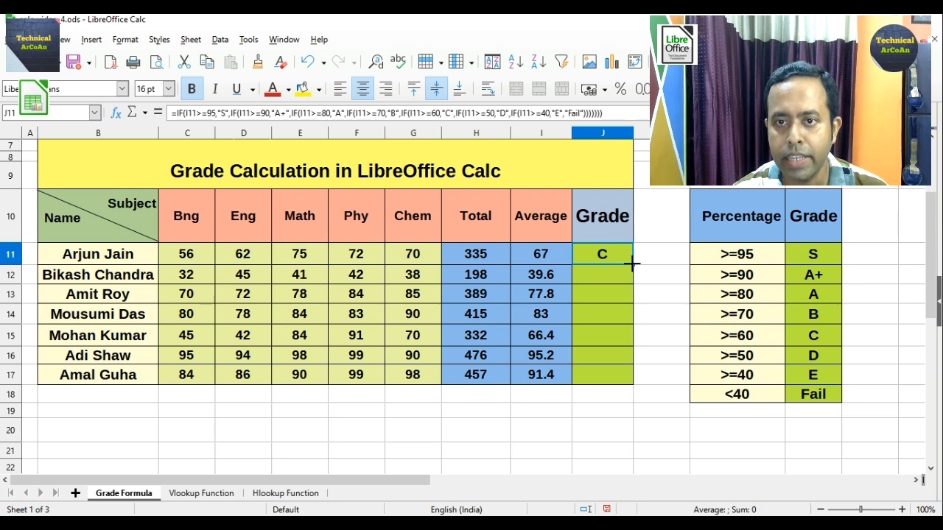
left_click_drag(629, 264, 627, 373)
- Check the grades in J15, J16 and J17 against the percentage table and review the full nested IF formula in J11
left_click(603, 331)
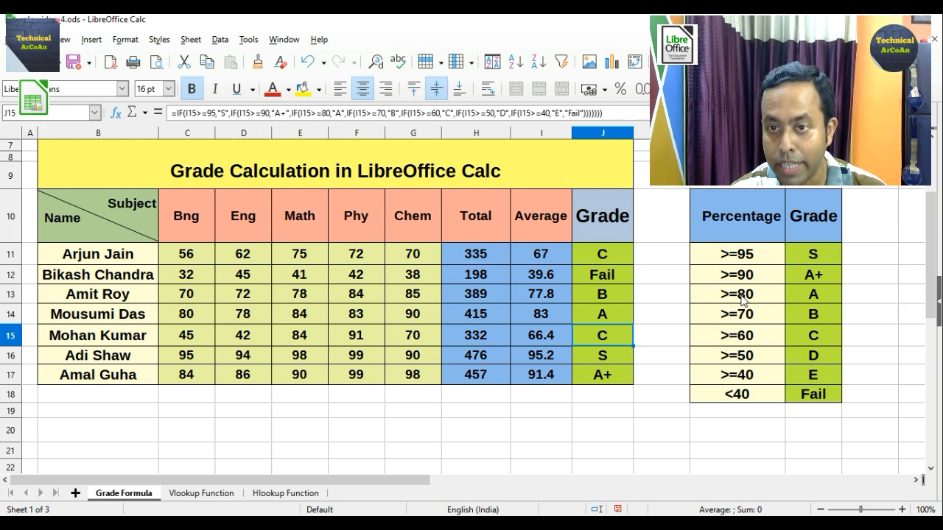
left_click(618, 360)
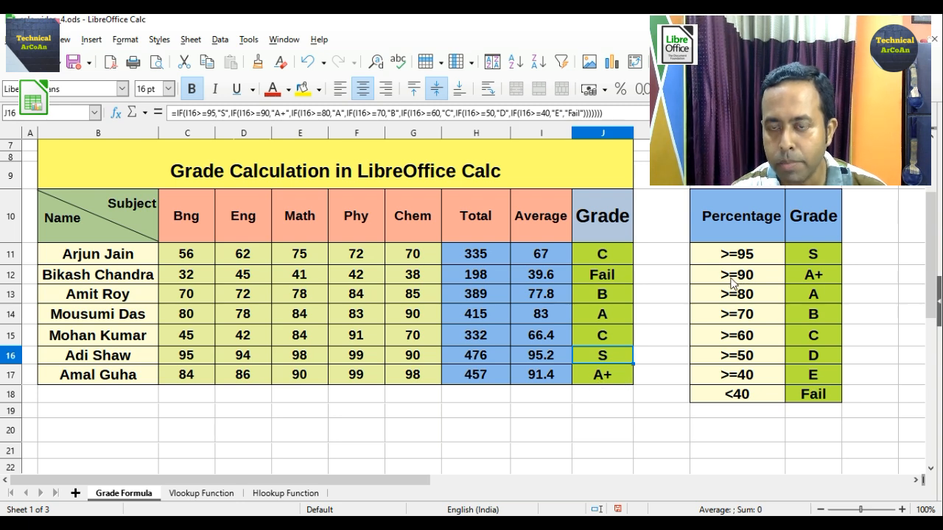
left_click(606, 380)
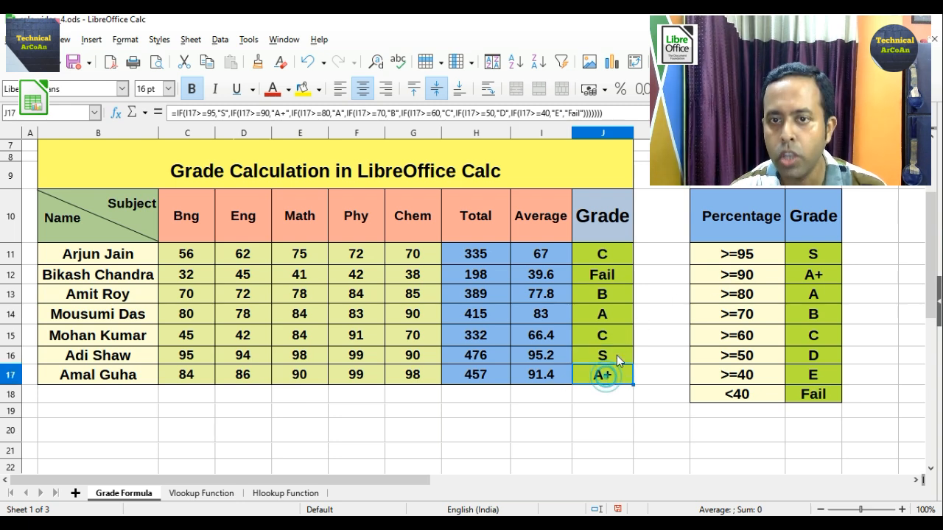
double_click(619, 261)
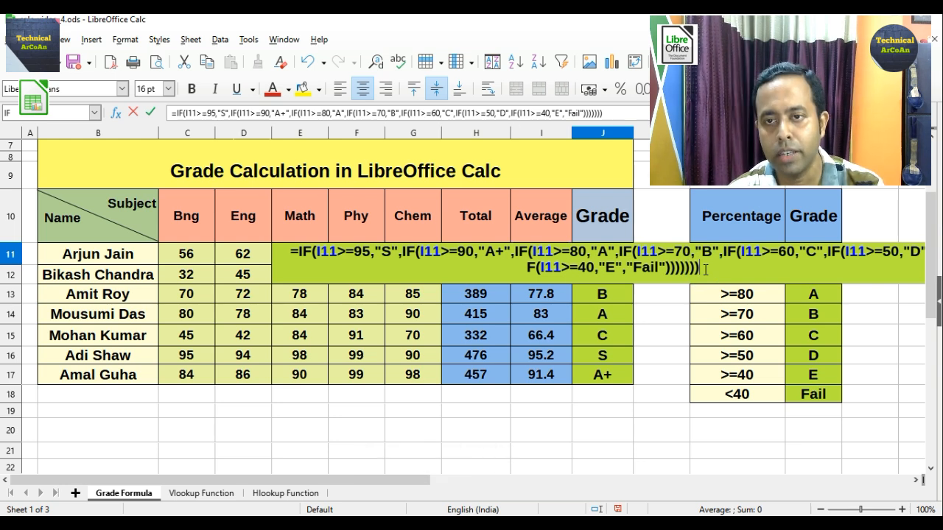
key("Return")
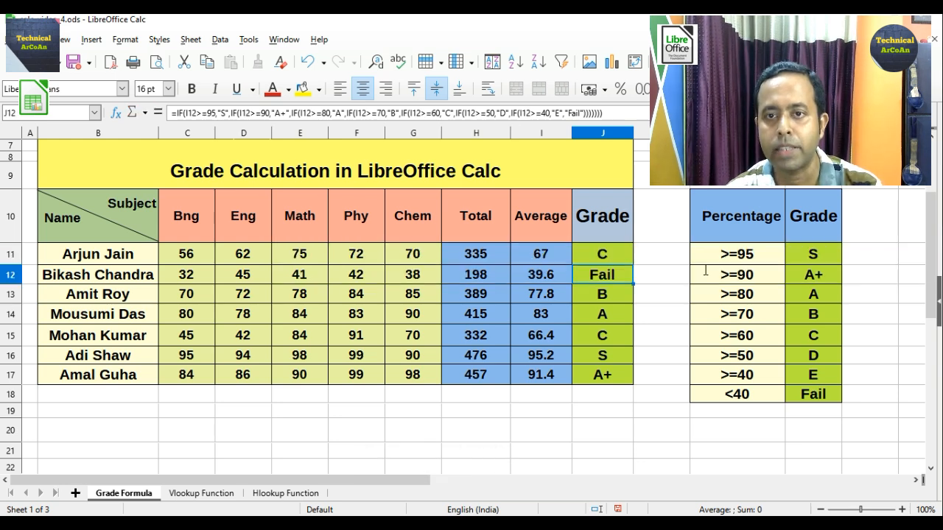
left_click(619, 254)
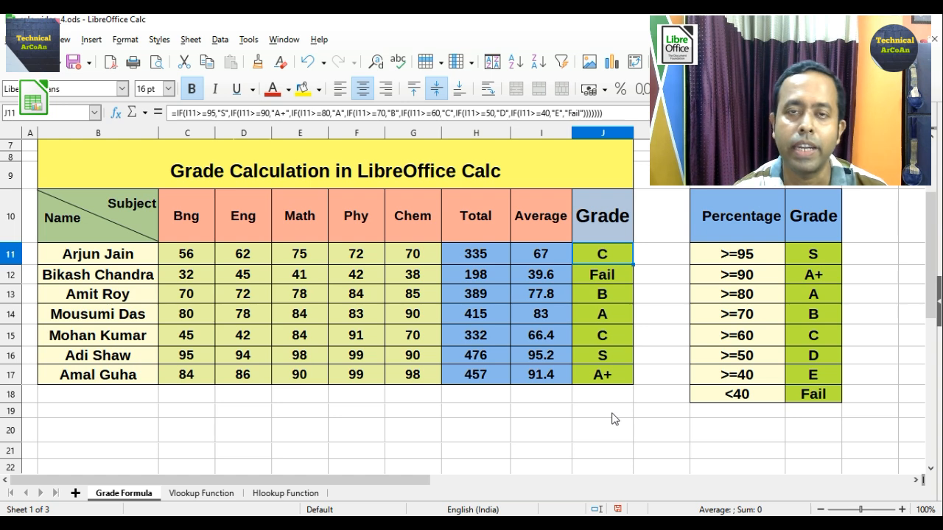